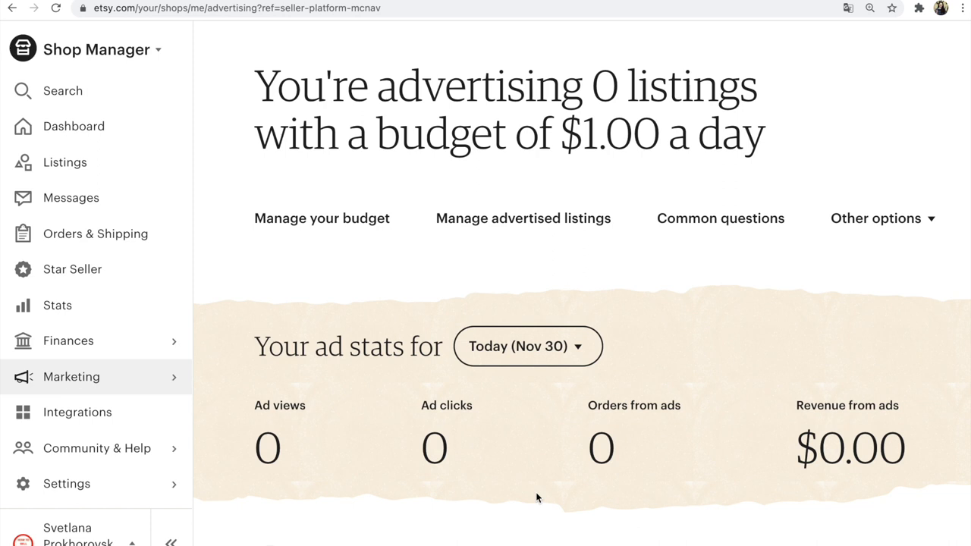
Show the other Etsy Ads options, including Turn off ads, and check that phrase's Russian translation in Google Translate
{"action": "left_click", "coordinate": [932, 223]}
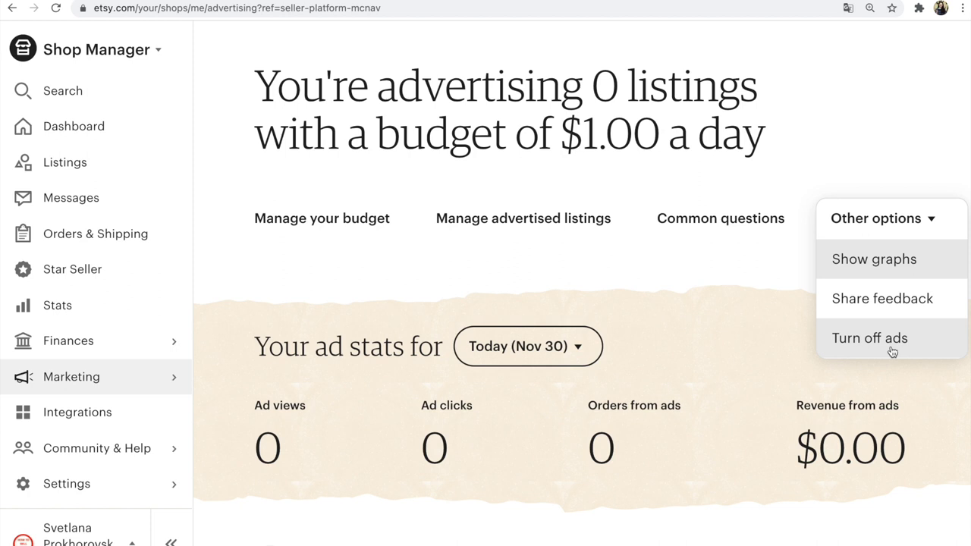
{"action": "left_click", "coordinate": [607, 2]}
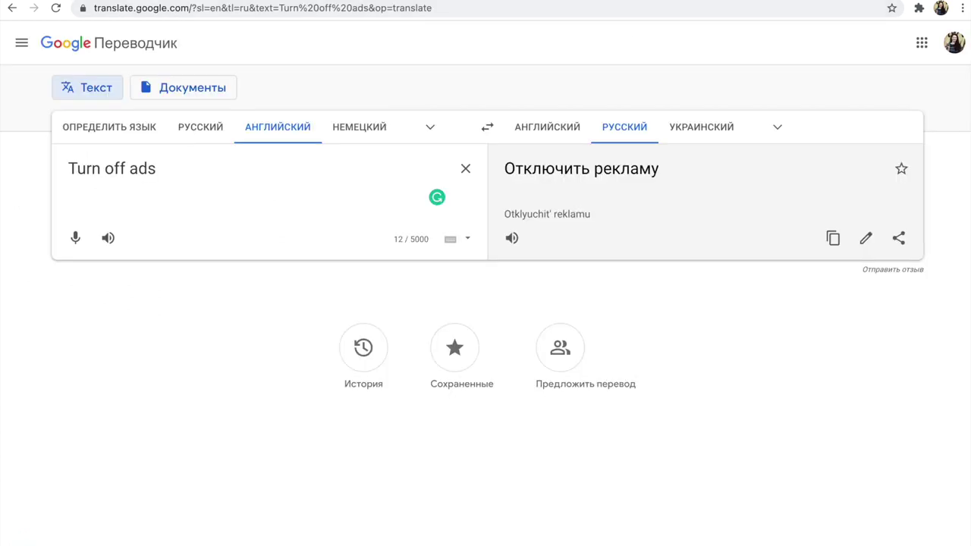
{"action": "mouse_move", "coordinate": [148, 7]}
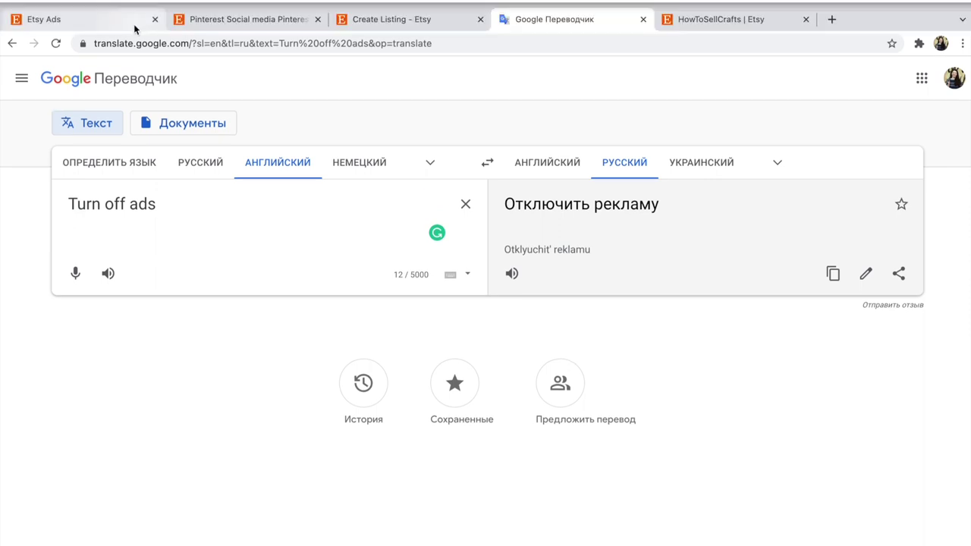
Go to the new listing form and look through its sections down to Marketing
{"action": "left_click", "coordinate": [353, 24]}
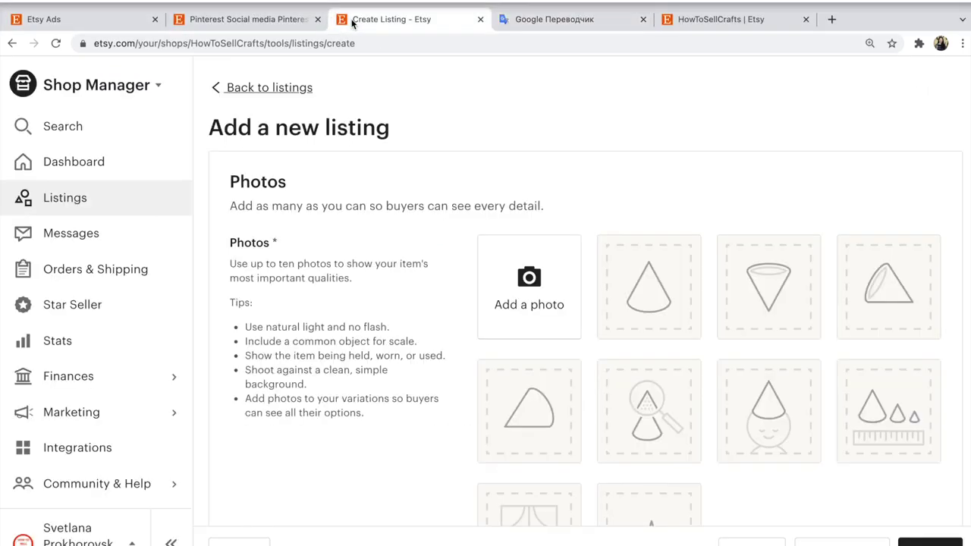
{"action": "scroll", "coordinate": [353, 24], "scroll_direction": "down", "scroll_amount": 5}
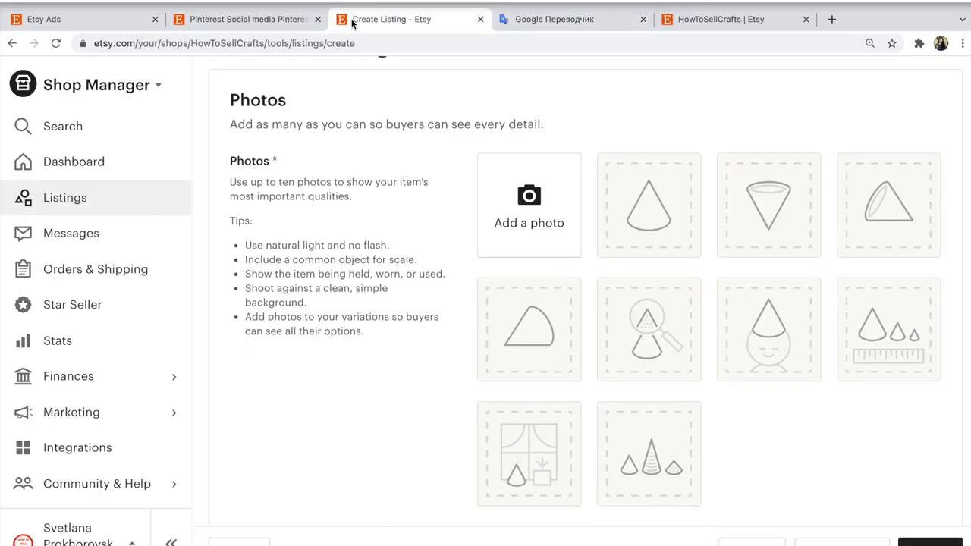
{"action": "scroll", "coordinate": [352, 23], "scroll_direction": "down", "scroll_amount": 7}
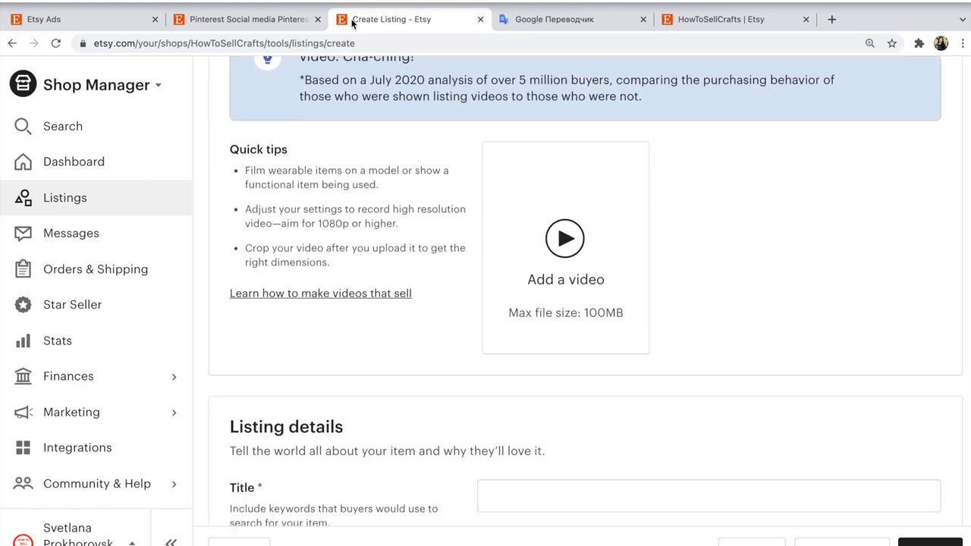
{"action": "scroll", "coordinate": [353, 24], "scroll_direction": "down", "scroll_amount": 8}
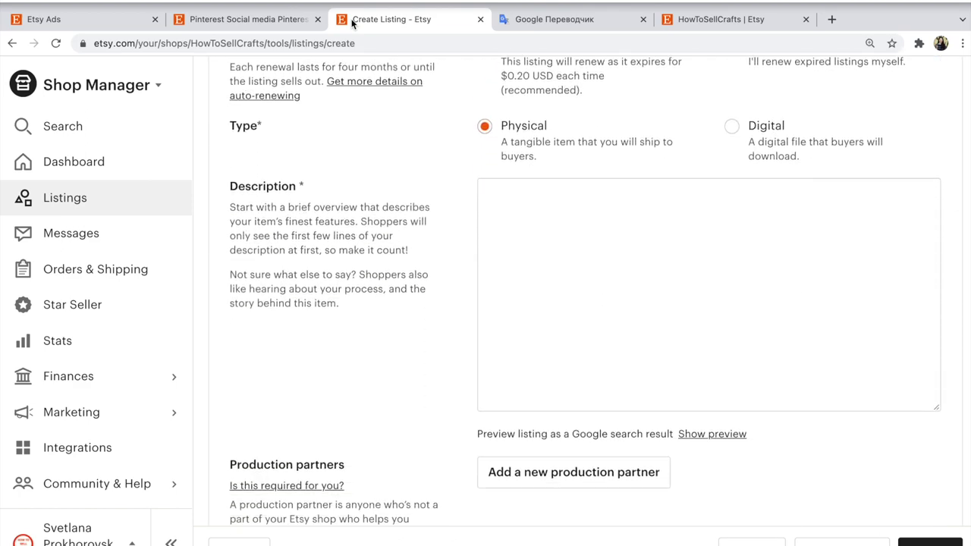
{"action": "scroll", "coordinate": [353, 24], "scroll_direction": "down", "scroll_amount": 9}
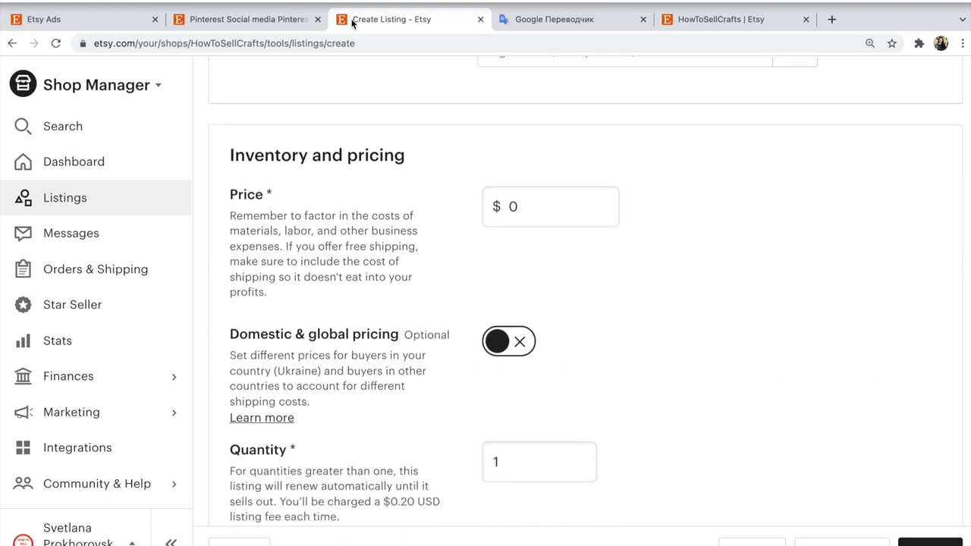
{"action": "scroll", "coordinate": [353, 23], "scroll_direction": "down", "scroll_amount": 10}
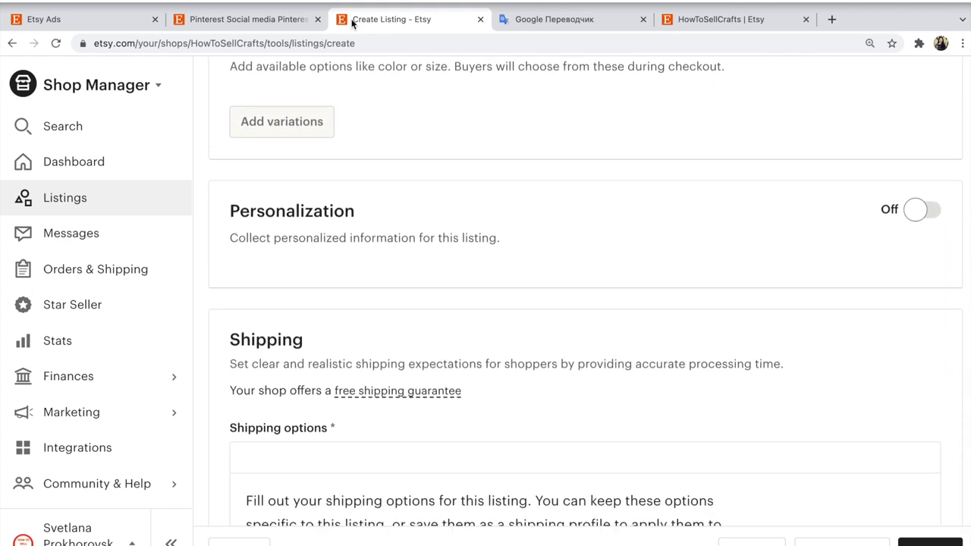
{"action": "scroll", "coordinate": [352, 23], "scroll_direction": "down", "scroll_amount": 8}
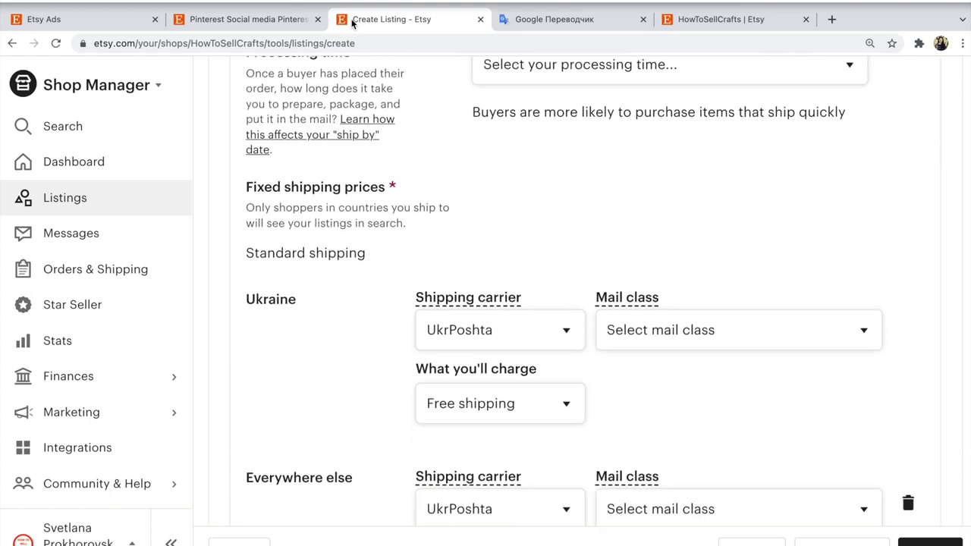
{"action": "scroll", "coordinate": [353, 24], "scroll_direction": "down", "scroll_amount": 8}
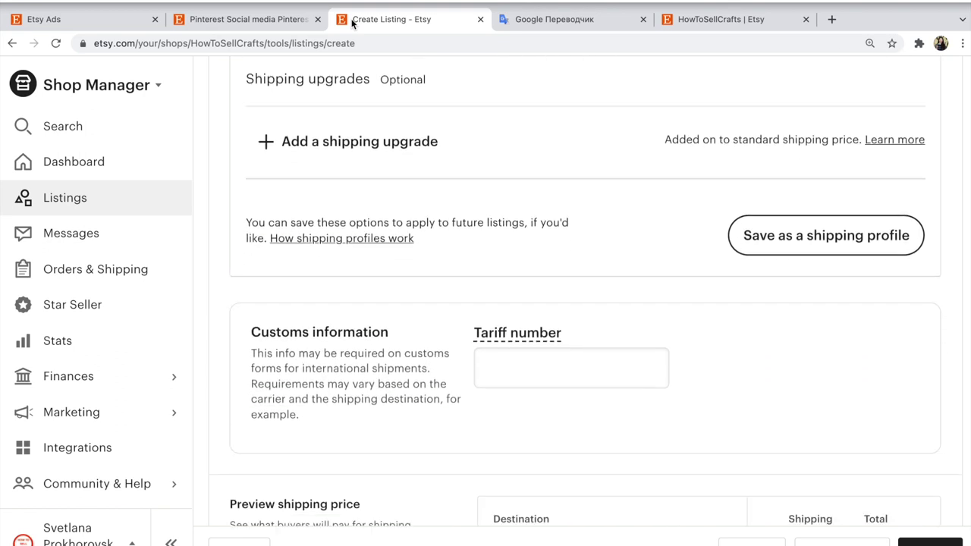
{"action": "scroll", "coordinate": [353, 23], "scroll_direction": "down", "scroll_amount": 2}
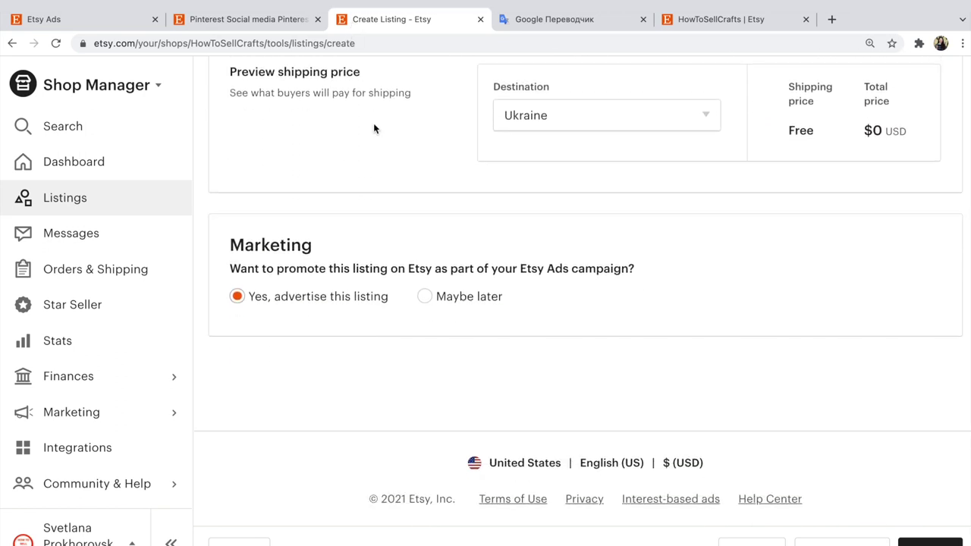
Examine the Marketing section's Etsy Ads campaign question and its "Yes, advertise this listing" option
{"action": "left_click_drag", "start_coordinate": [230, 243], "coordinate": [522, 319]}
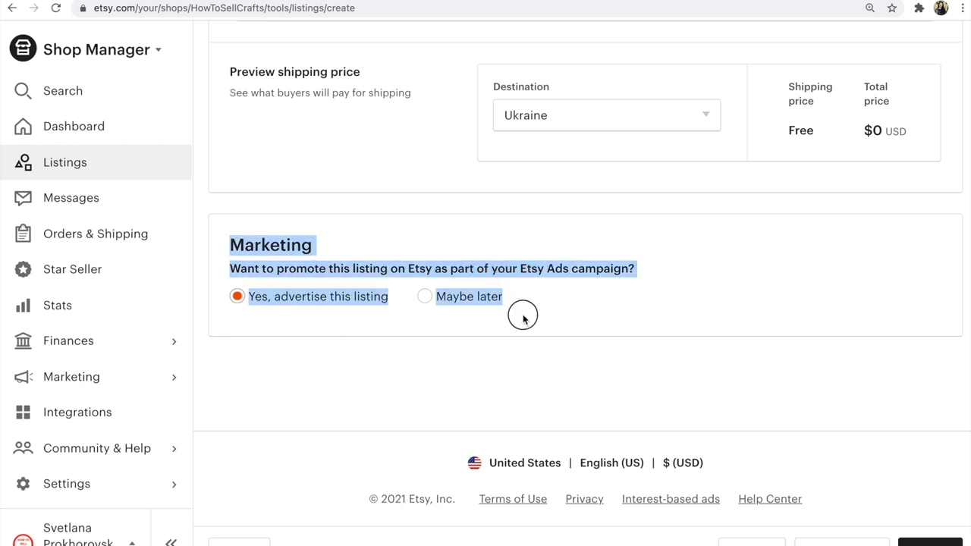
{"action": "left_click", "coordinate": [436, 230]}
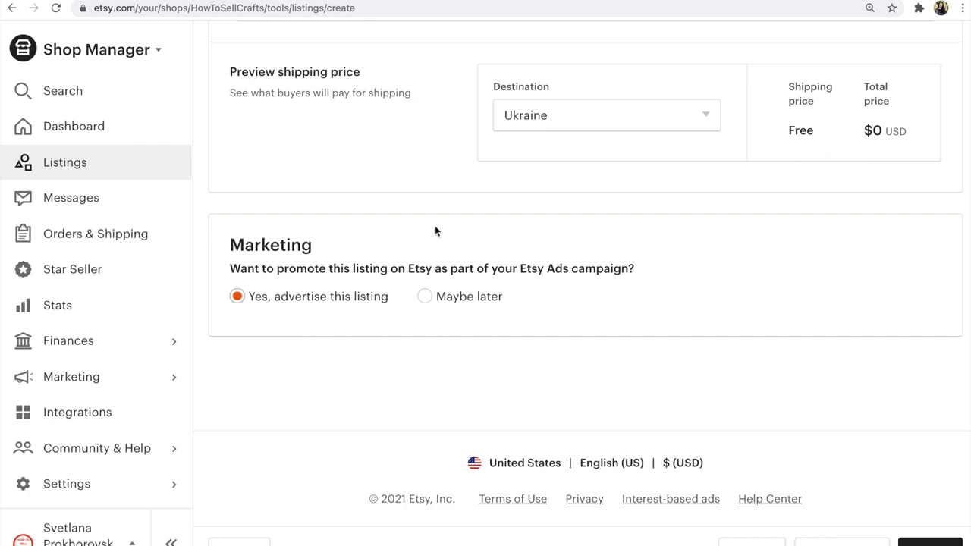
{"action": "left_click", "coordinate": [373, 299]}
{"action": "left_click_drag", "start_coordinate": [373, 299], "coordinate": [247, 300]}
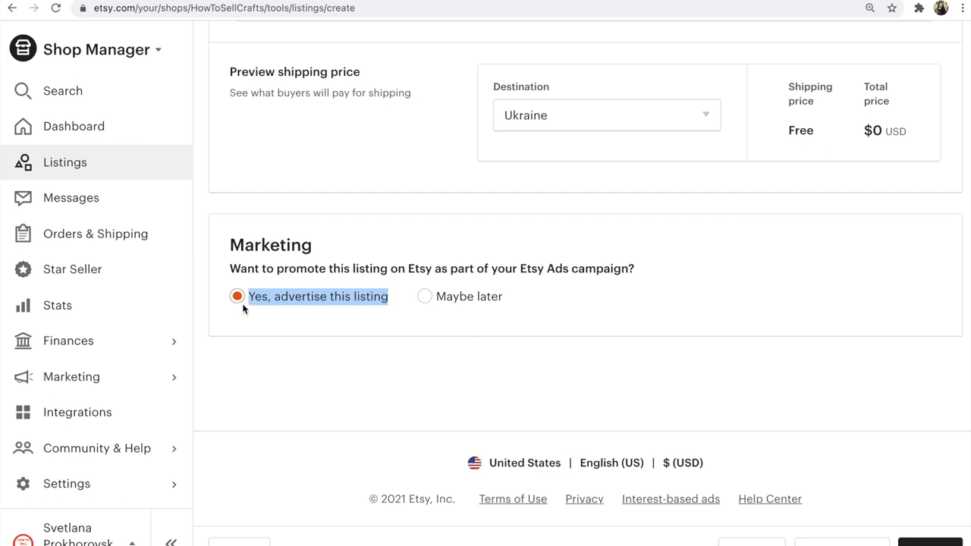
{"action": "left_click", "coordinate": [396, 298]}
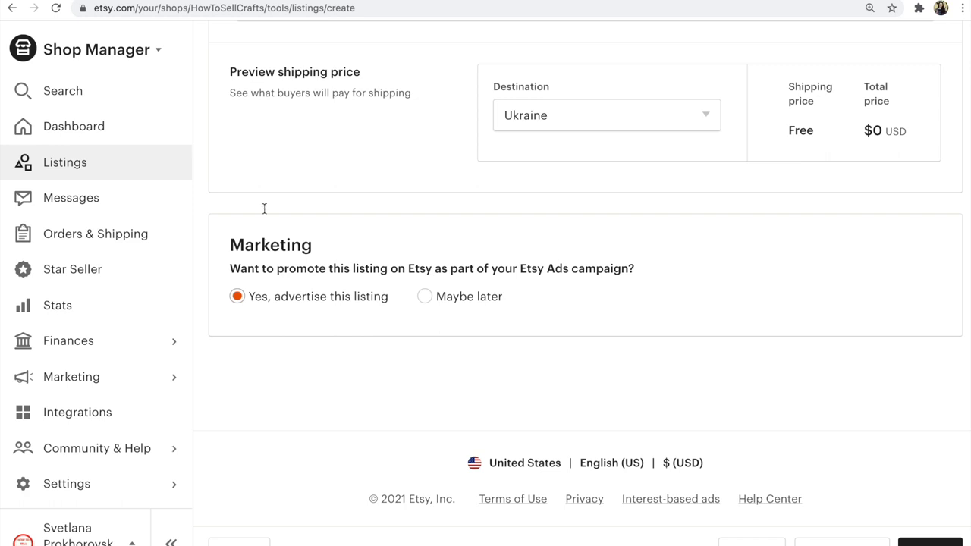
Return to the Etsy Ads page, review its other options, and close the list
{"action": "left_click", "coordinate": [91, 17]}
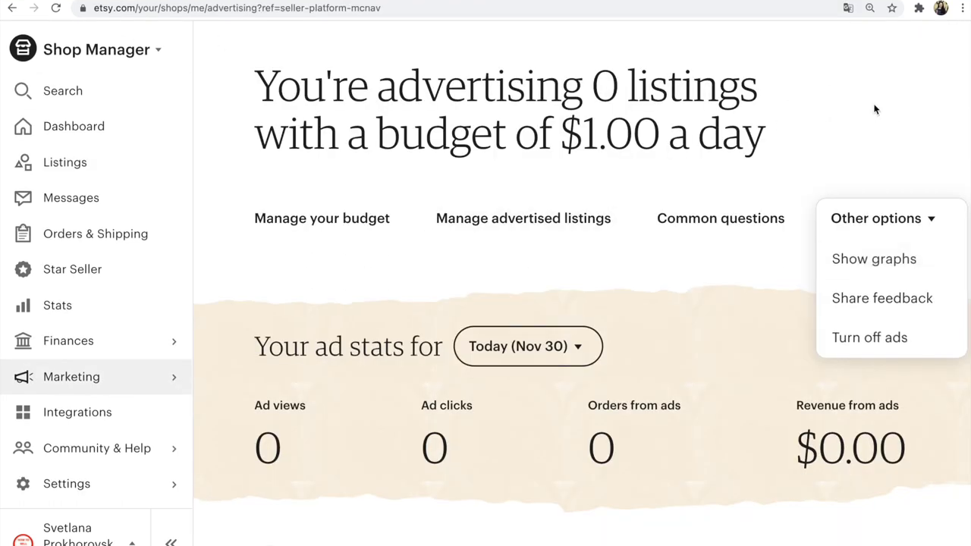
{"action": "left_click", "coordinate": [874, 108]}
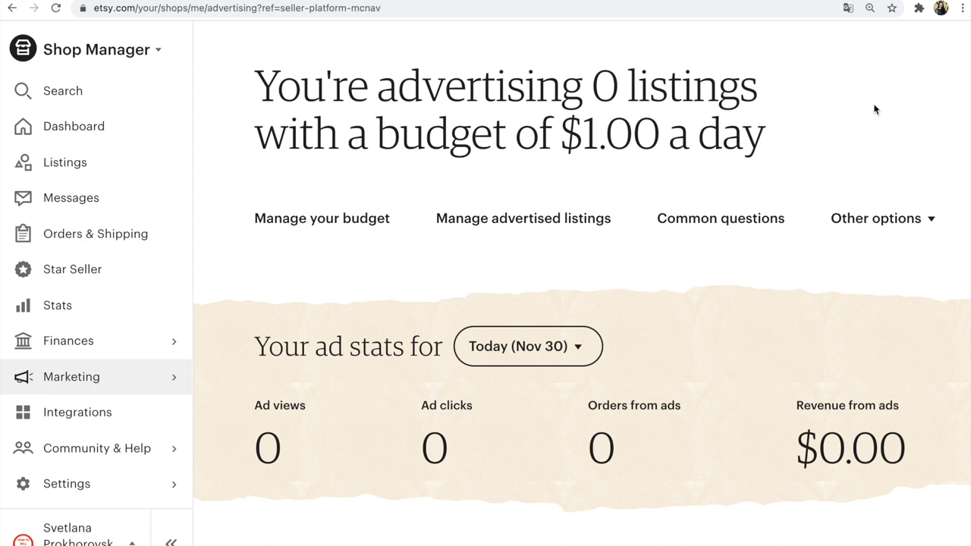
{"action": "left_click", "coordinate": [932, 219]}
{"action": "left_click", "coordinate": [882, 169]}
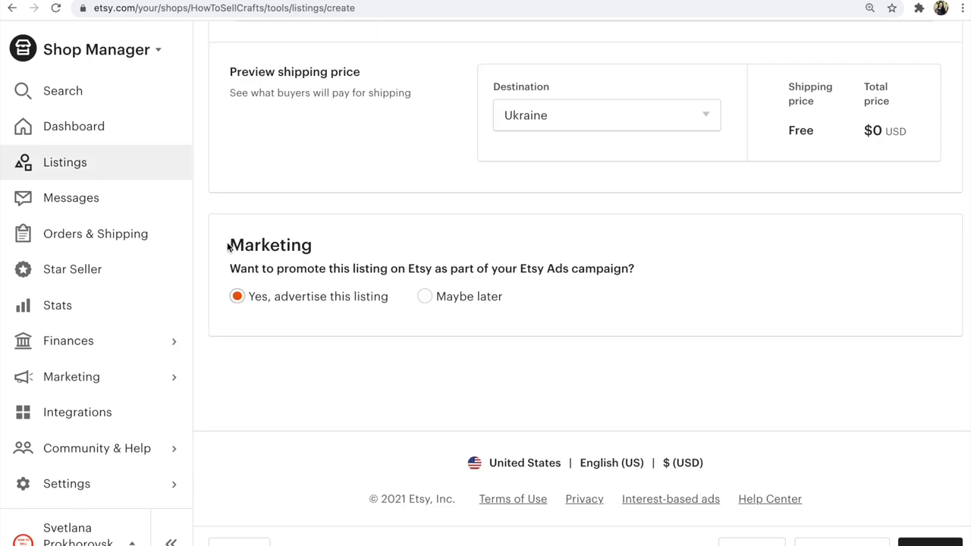
Set the new listing's Etsy Ads promotion to Maybe later and the existing digital listing's to "Yes, advertise this listing"
{"action": "left_click_drag", "start_coordinate": [230, 241], "coordinate": [351, 314]}
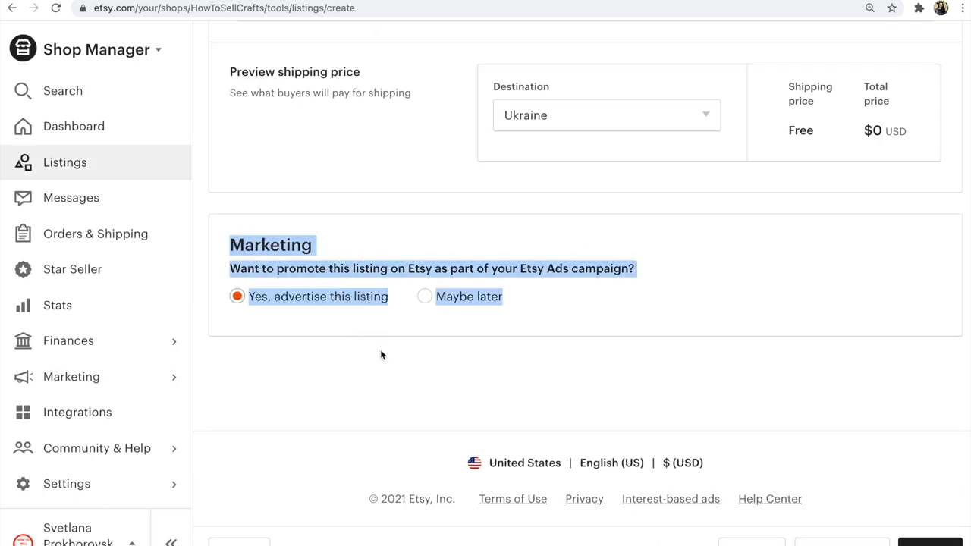
{"action": "left_click", "coordinate": [423, 297]}
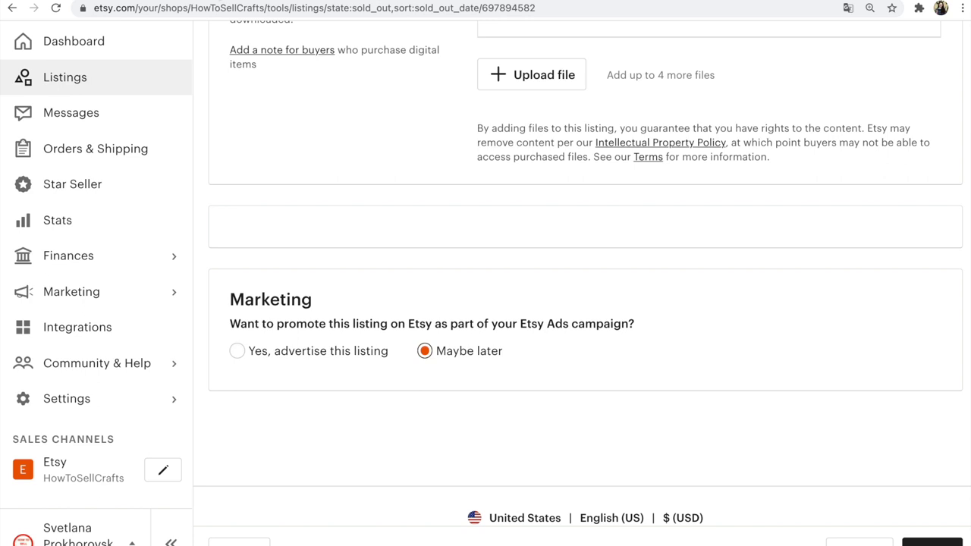
{"action": "left_click", "coordinate": [237, 351]}
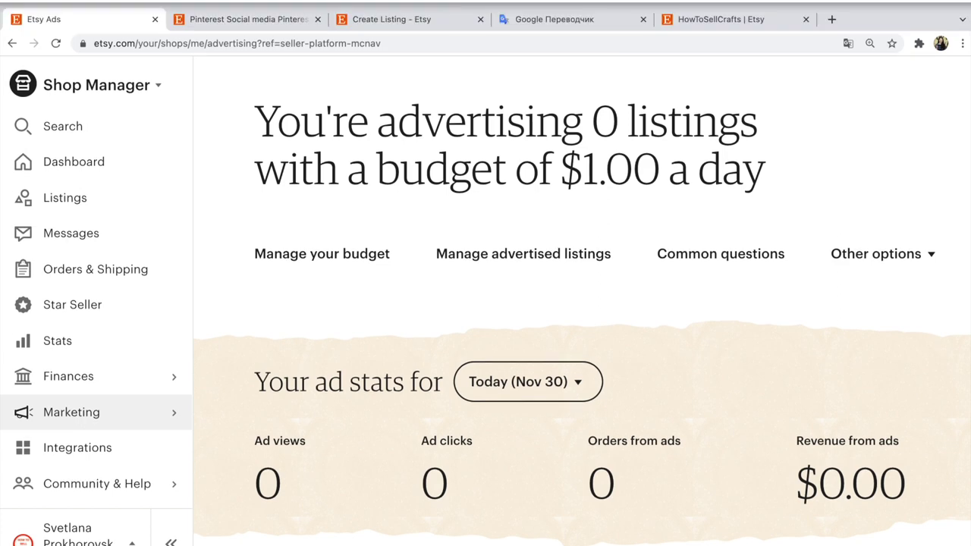
Open the HowToSellCrafts shop page and browse its item listings and section list, returning to the shop header
{"action": "left_click", "coordinate": [711, 21]}
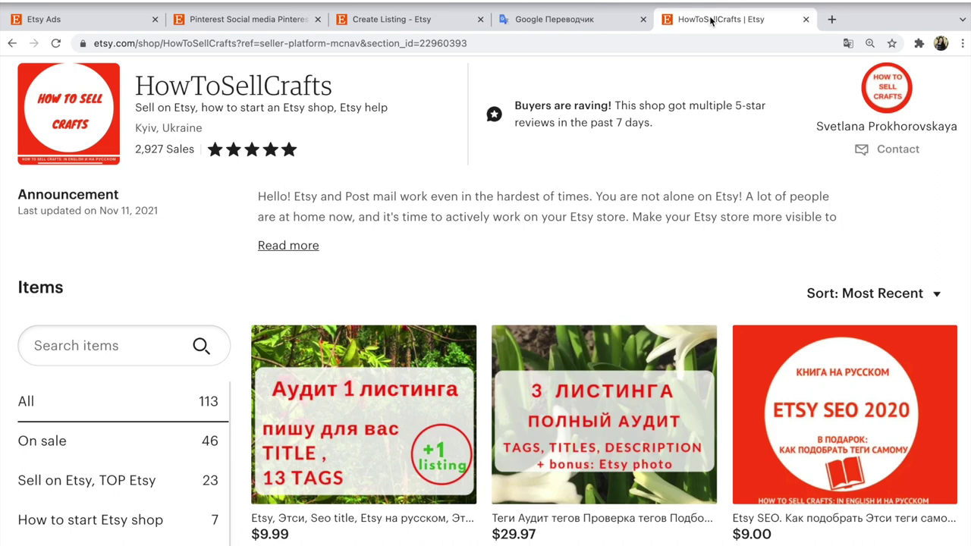
{"action": "key", "text": "Down"}
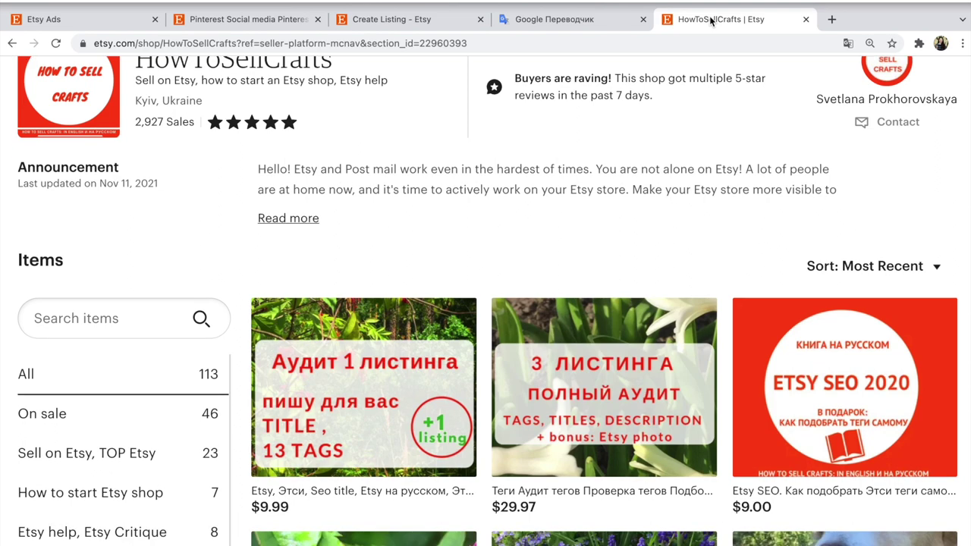
{"action": "key", "text": "Up"}
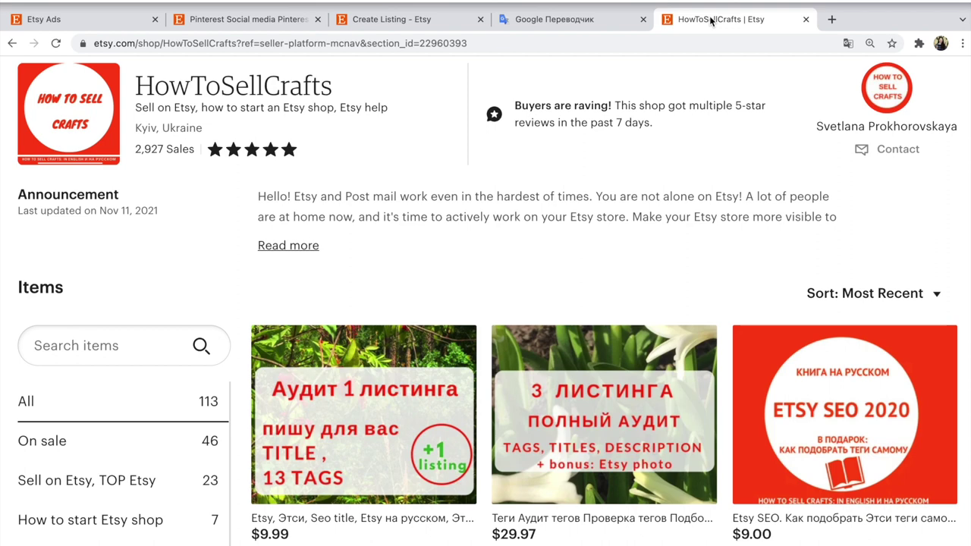
{"action": "key", "text": "Down"}
{"action": "key", "text": "Down"}
{"action": "key", "text": "Down"}
{"action": "key", "text": "Down"}
{"action": "key", "text": "Down"}
{"action": "key", "text": "Down"}
{"action": "key", "text": "Down"}
{"action": "key", "text": "Down"}
{"action": "key", "text": "Down"}
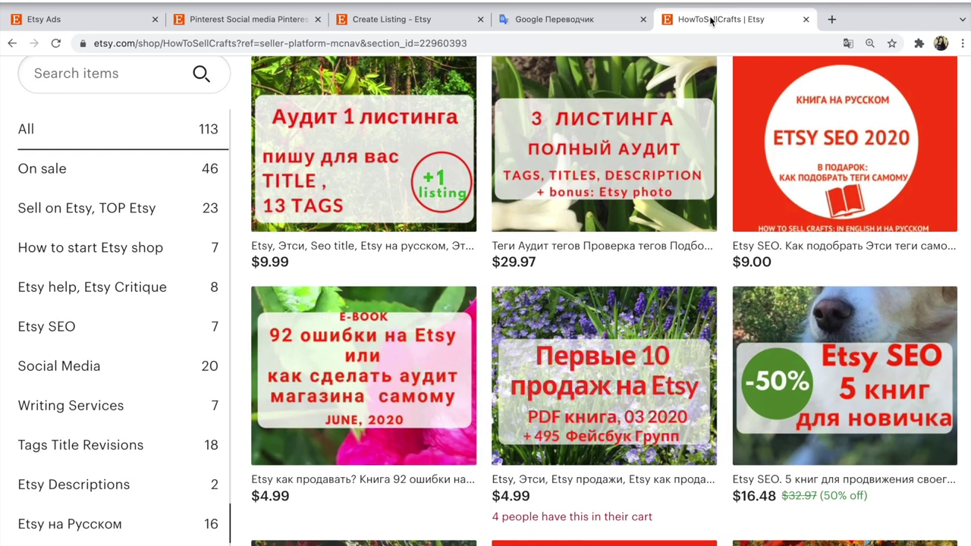
{"action": "key", "text": "Down"}
{"action": "key", "text": "Down"}
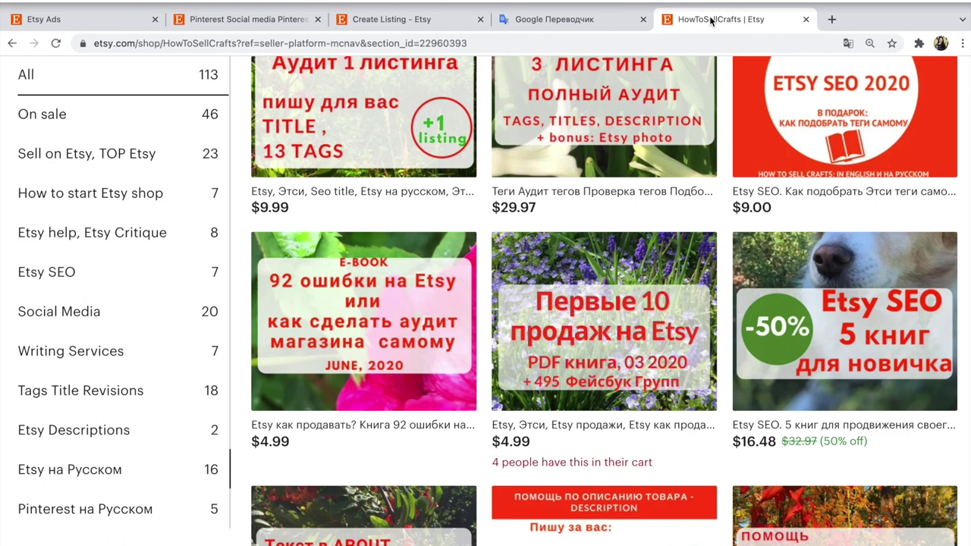
{"action": "key", "text": "Down"}
{"action": "key", "text": "Down"}
{"action": "key", "text": "Down"}
{"action": "key", "text": "Down"}
{"action": "key", "text": "Down"}
{"action": "key", "text": "Down"}
{"action": "key", "text": "Down"}
{"action": "key", "text": "Down"}
{"action": "key", "text": "Down"}
{"action": "key", "text": "Down"}
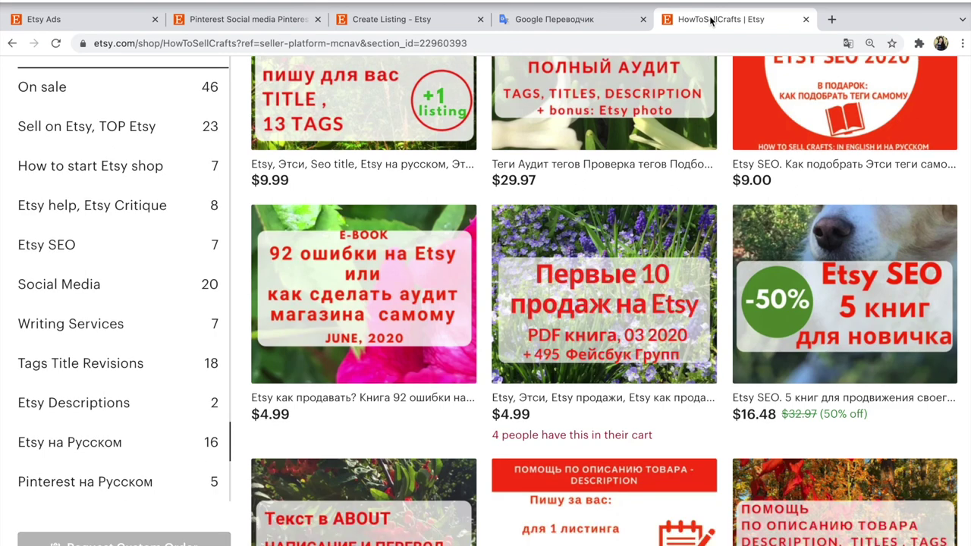
{"action": "key", "text": "Up"}
{"action": "key", "text": "Up"}
{"action": "key", "text": "Up"}
{"action": "key", "text": "Up"}
{"action": "key", "text": "Up"}
{"action": "key", "text": "Up"}
{"action": "key", "text": "Up"}
{"action": "key", "text": "Up"}
{"action": "key", "text": "Up"}
{"action": "key", "text": "Up"}
{"action": "key", "text": "Up"}
{"action": "key", "text": "Up"}
{"action": "key", "text": "Up"}
{"action": "key", "text": "Up"}
{"action": "key", "text": "Up"}
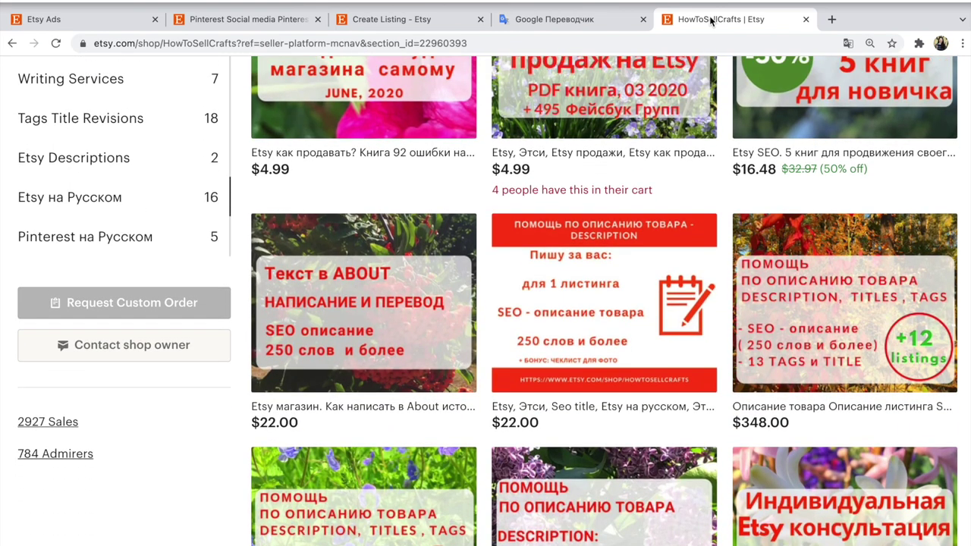
{"action": "key", "text": "Up"}
{"action": "key", "text": "Up"}
{"action": "key", "text": "Up"}
{"action": "key", "text": "Up"}
{"action": "key", "text": "Up"}
{"action": "key", "text": "Up"}
{"action": "key", "text": "Up"}
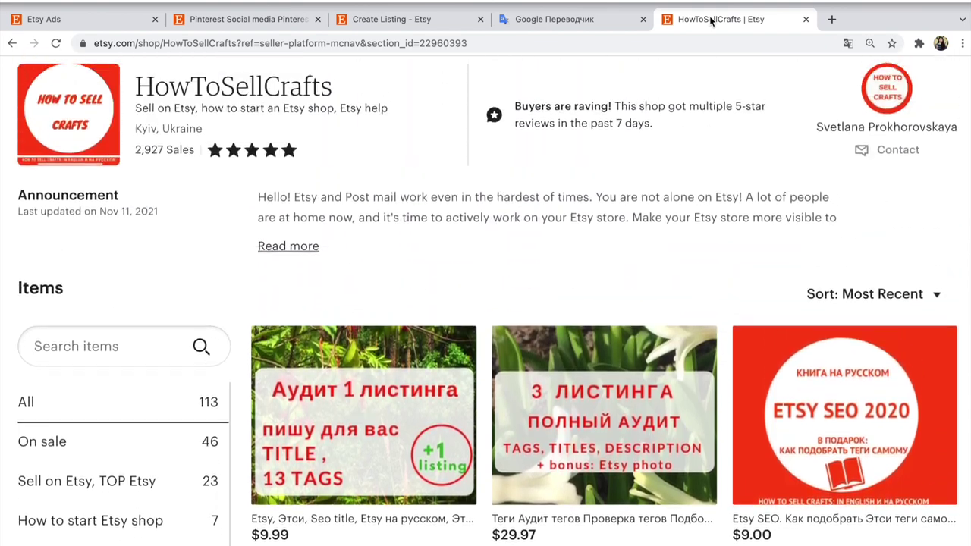